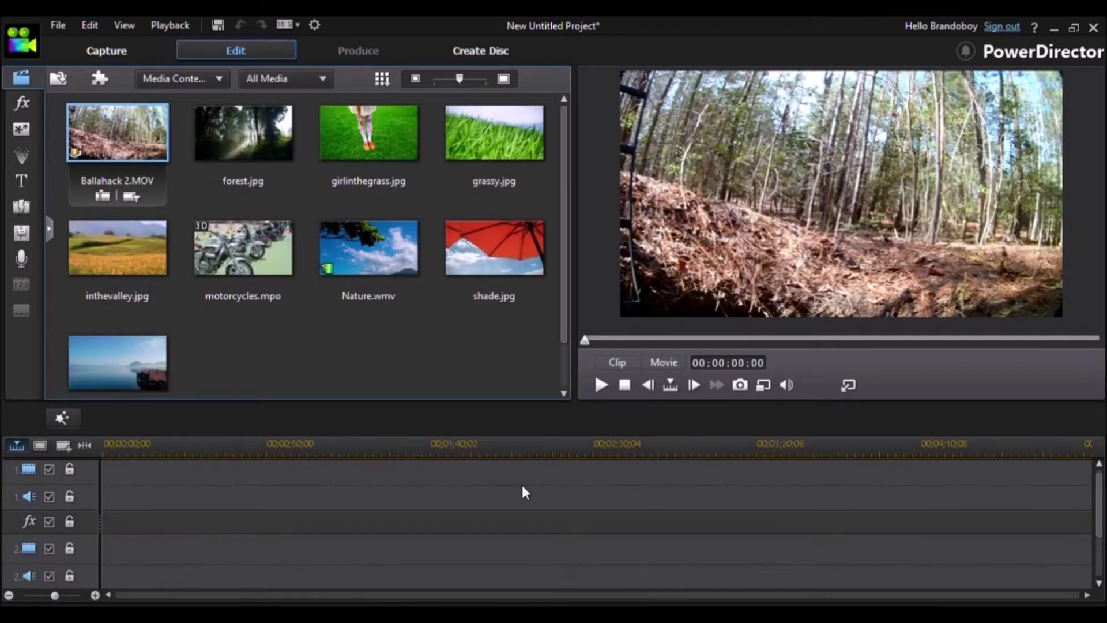
Step: Place Ballahack 2.MOV from the media library onto video track 1 of the timeline
scroll(44, 497, up, 1)
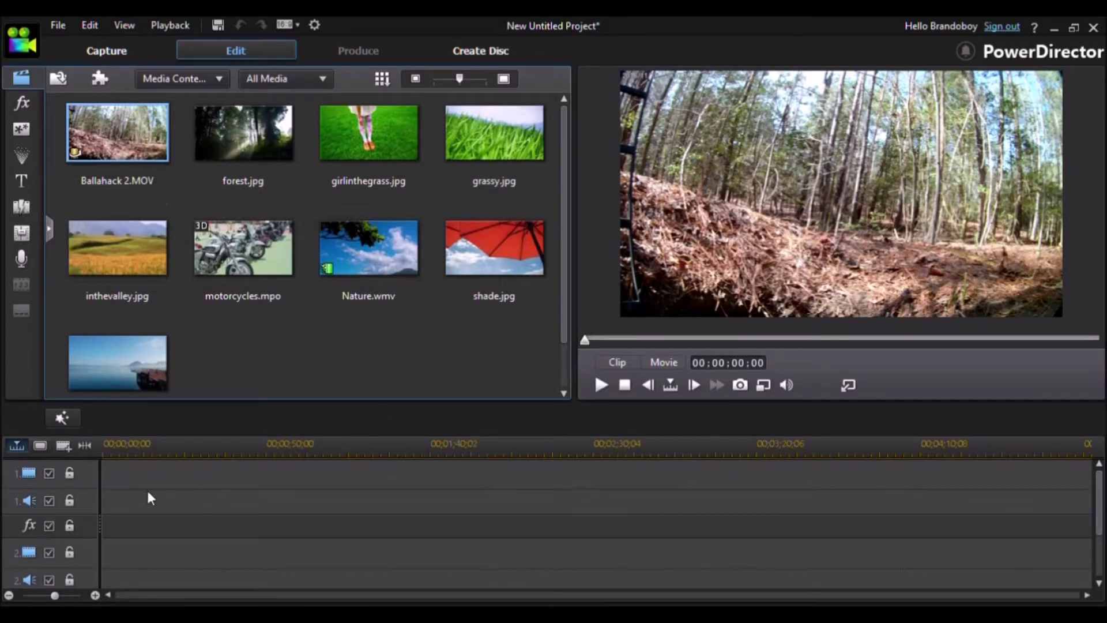
drag(113, 120, 74, 476)
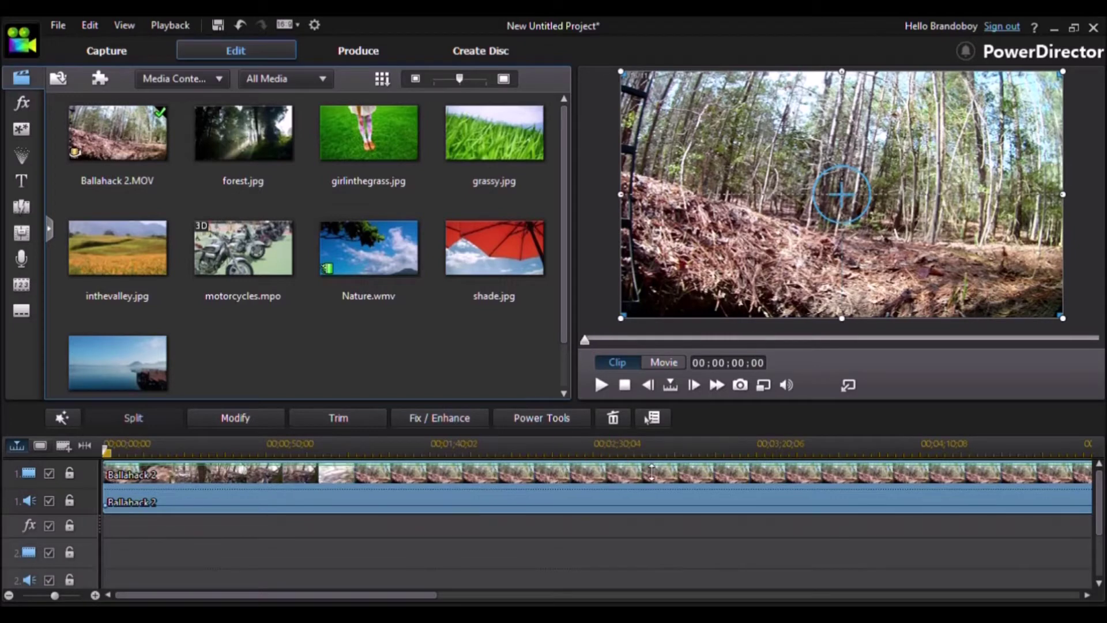
Step: Split the clip at 00:01:46:12, delete the part after it, and reselect the trimmed clip
click(267, 448)
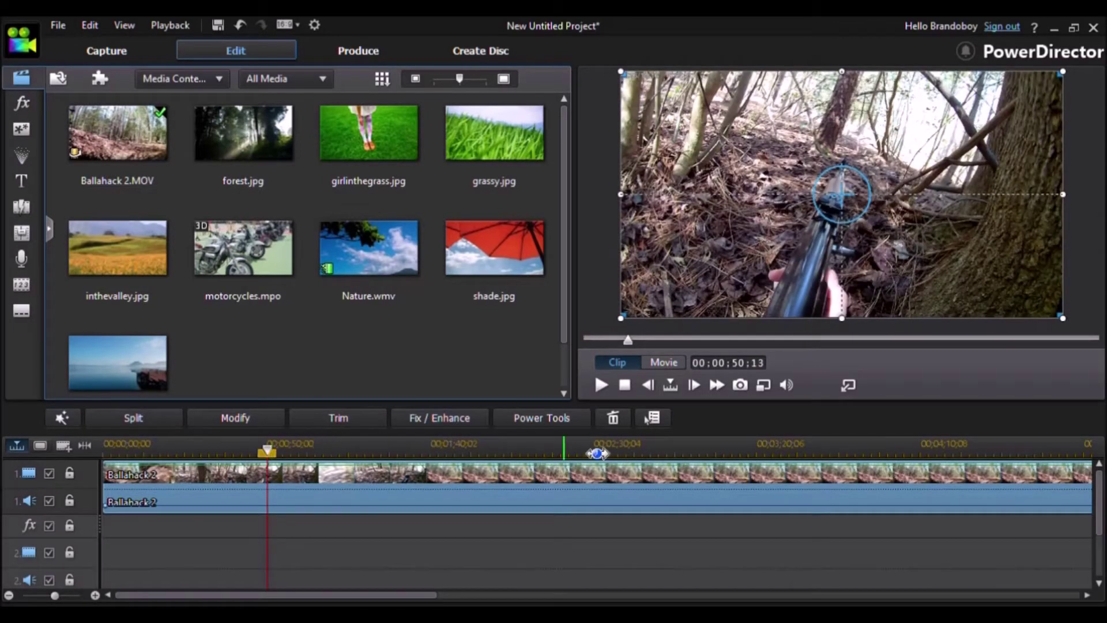
click(450, 449)
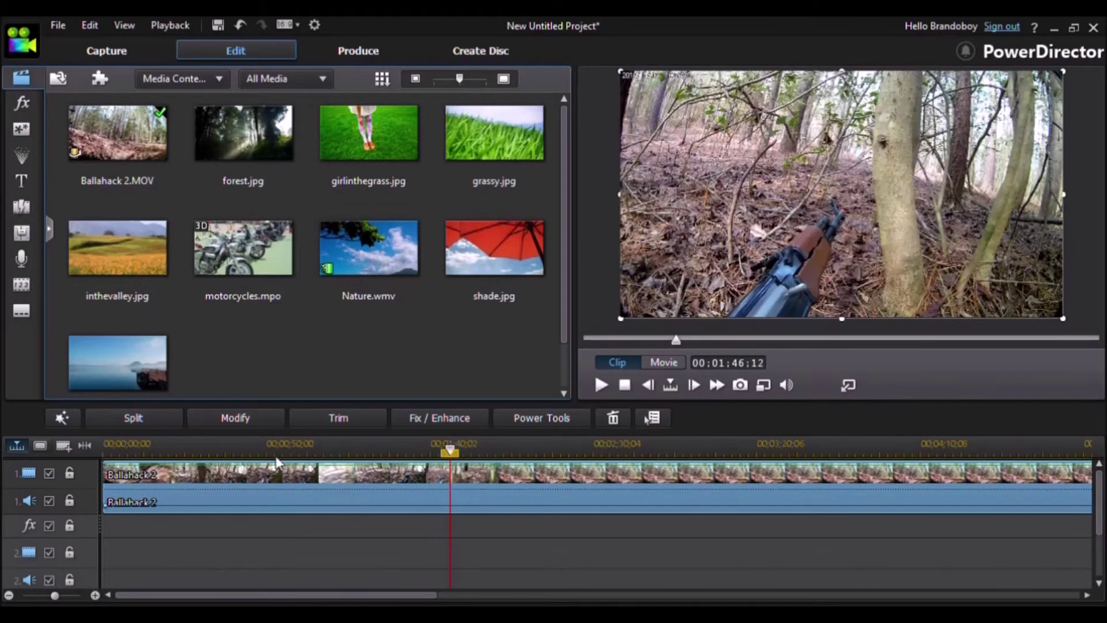
click(121, 415)
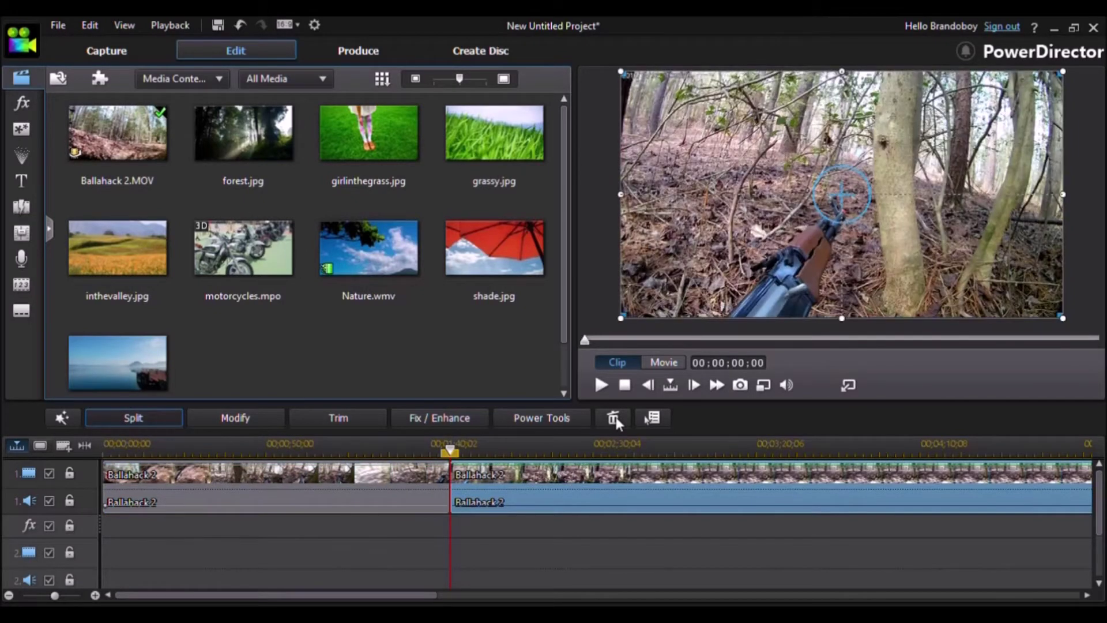
click(614, 415)
click(516, 509)
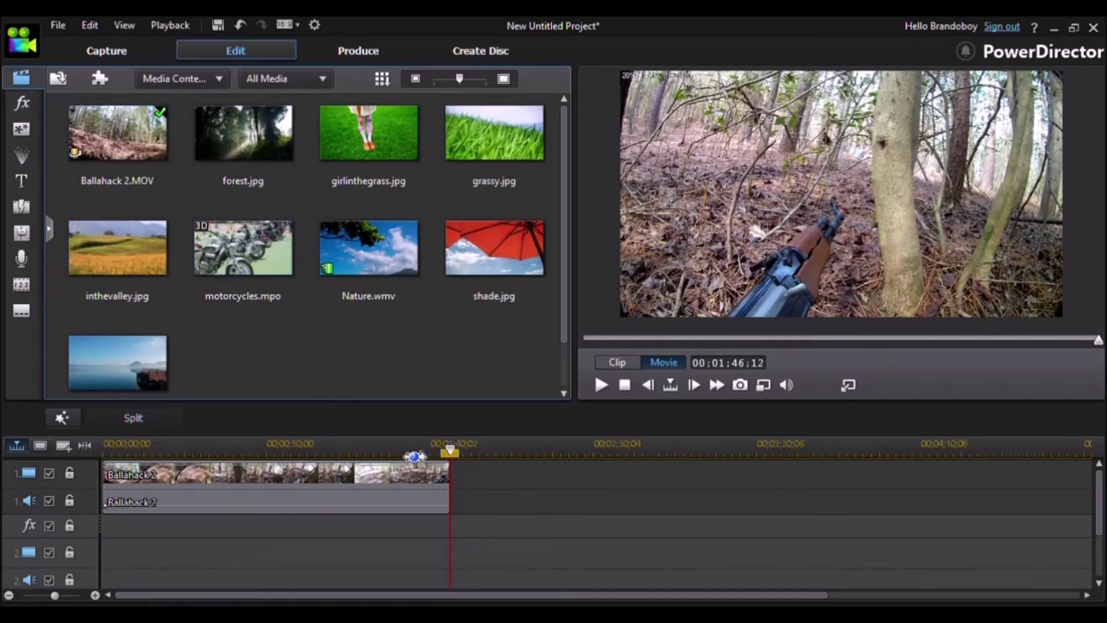
click(379, 487)
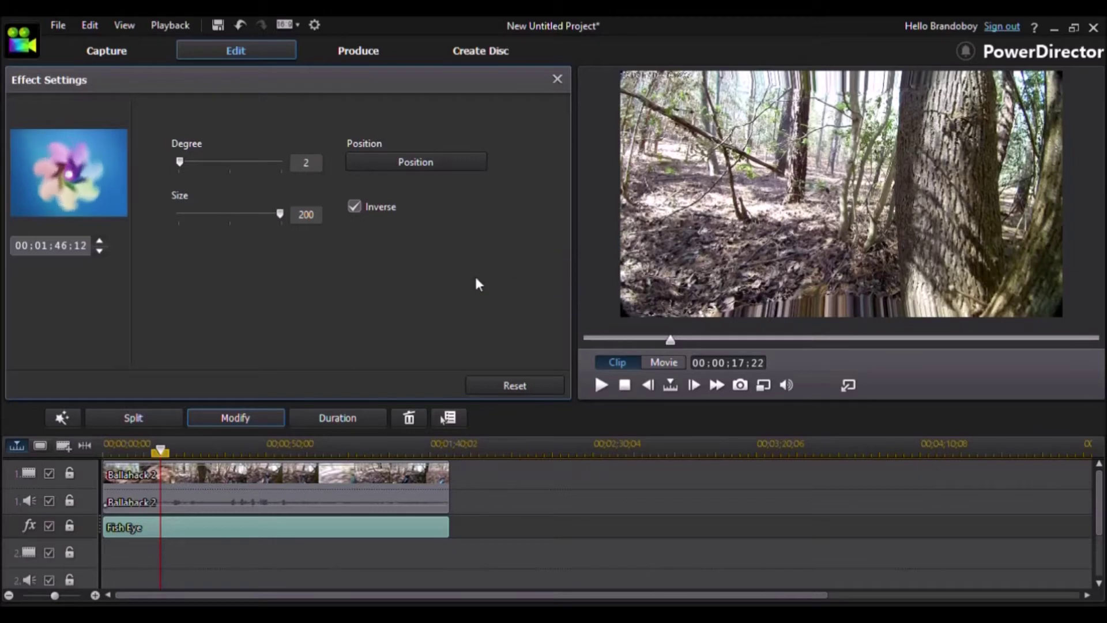
Step: Close the Fish Eye effect settings panel
click(559, 81)
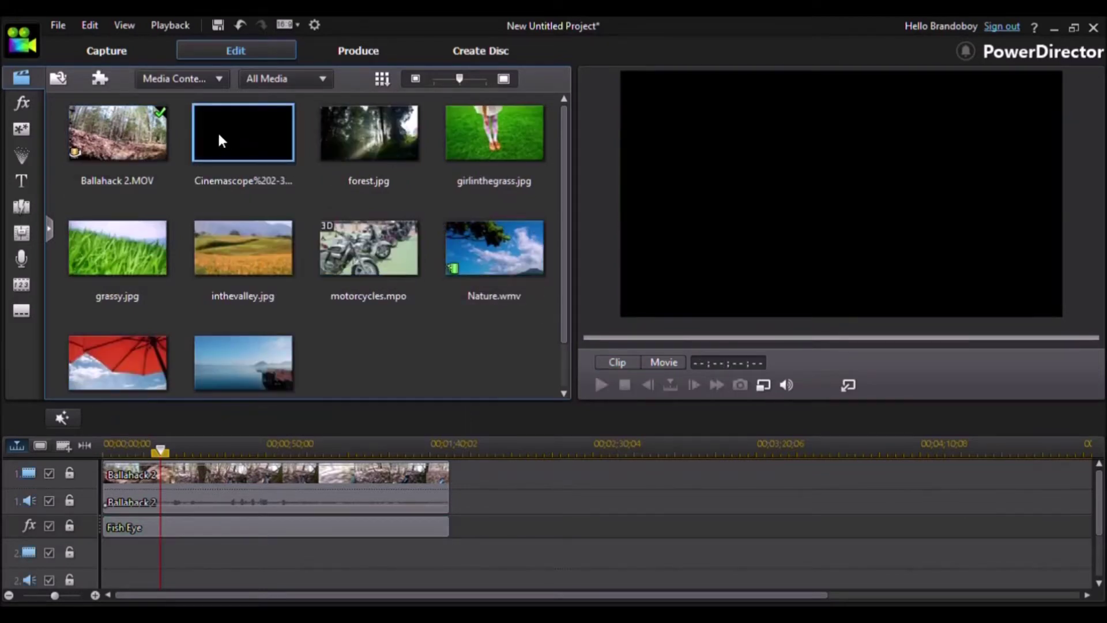
Step: Stretch the Cinemascope image on track 2 to the clip's end, then open Fix / Enhance for Ballahack 2
drag(226, 138, 457, 521)
click(113, 530)
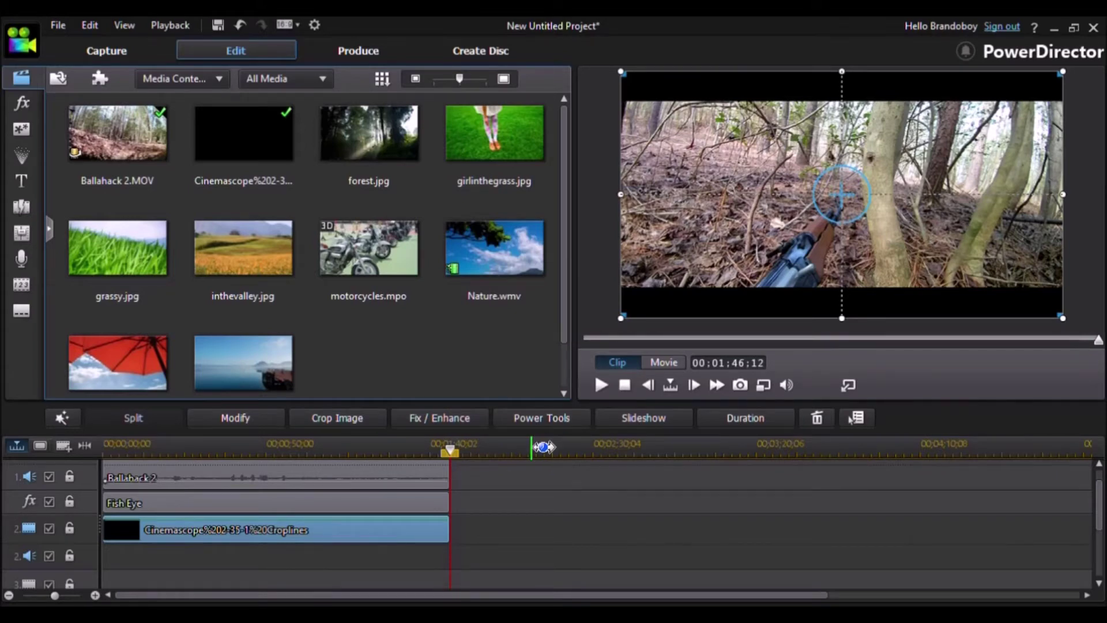
click(364, 473)
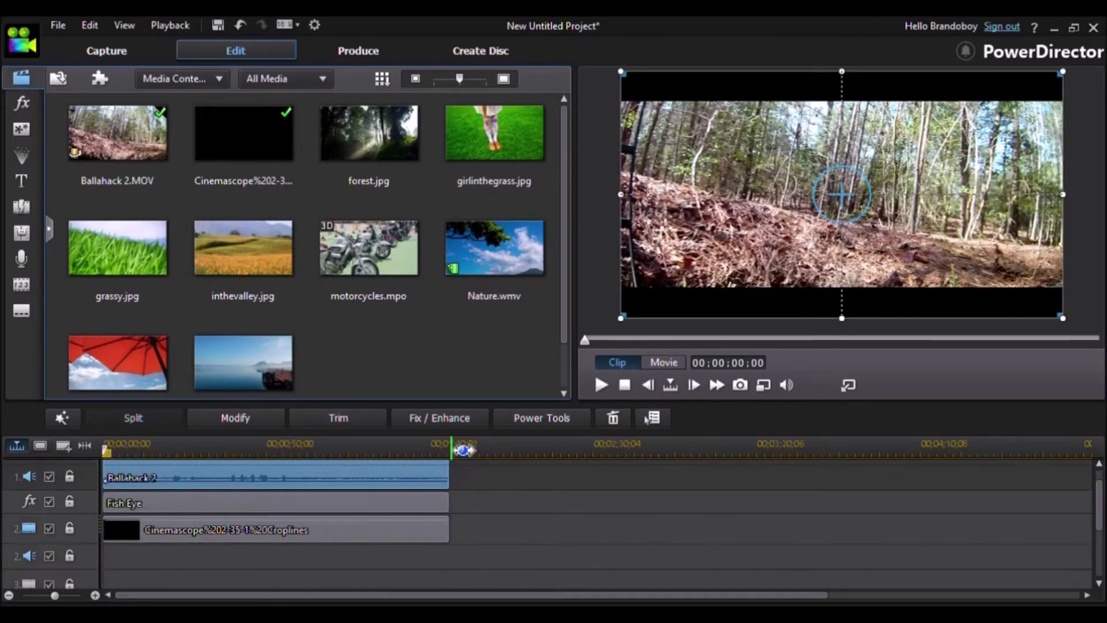
click(454, 418)
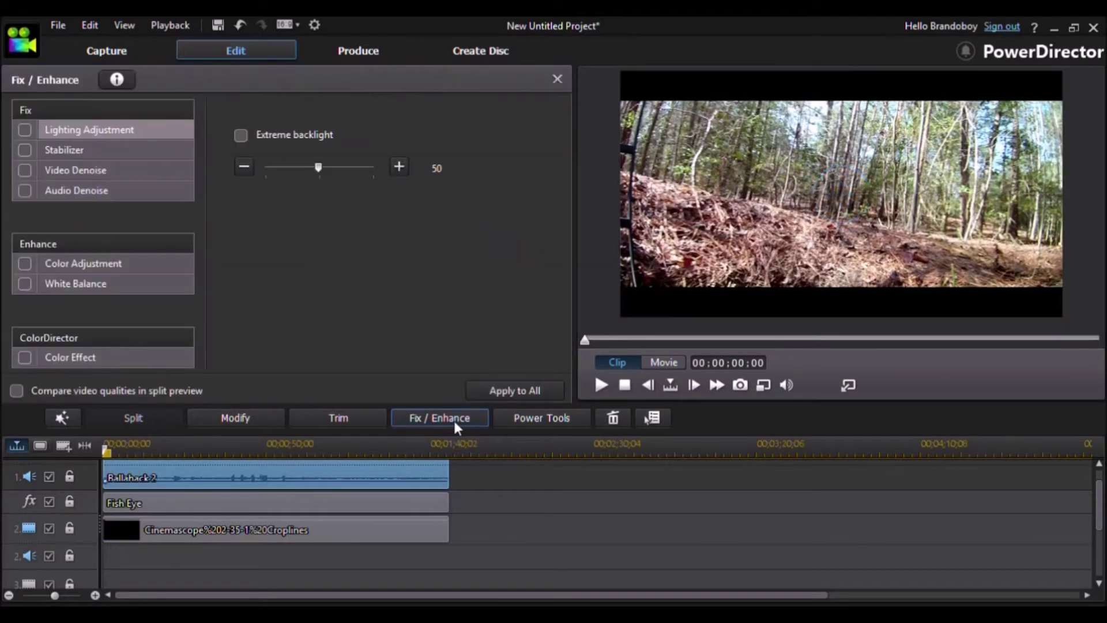
Step: Tick Color Adjustment under Enhance for the forest clip
click(30, 266)
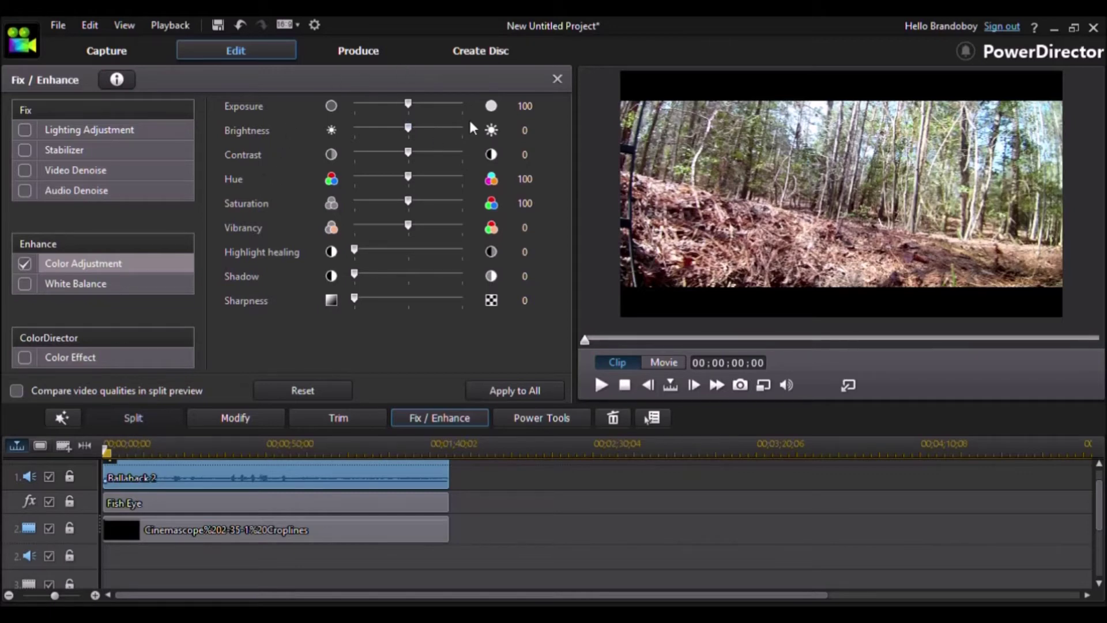
Step: Nudge Brightness up, drag Contrast to 100 and raise Saturation to 135
drag(410, 124, 417, 123)
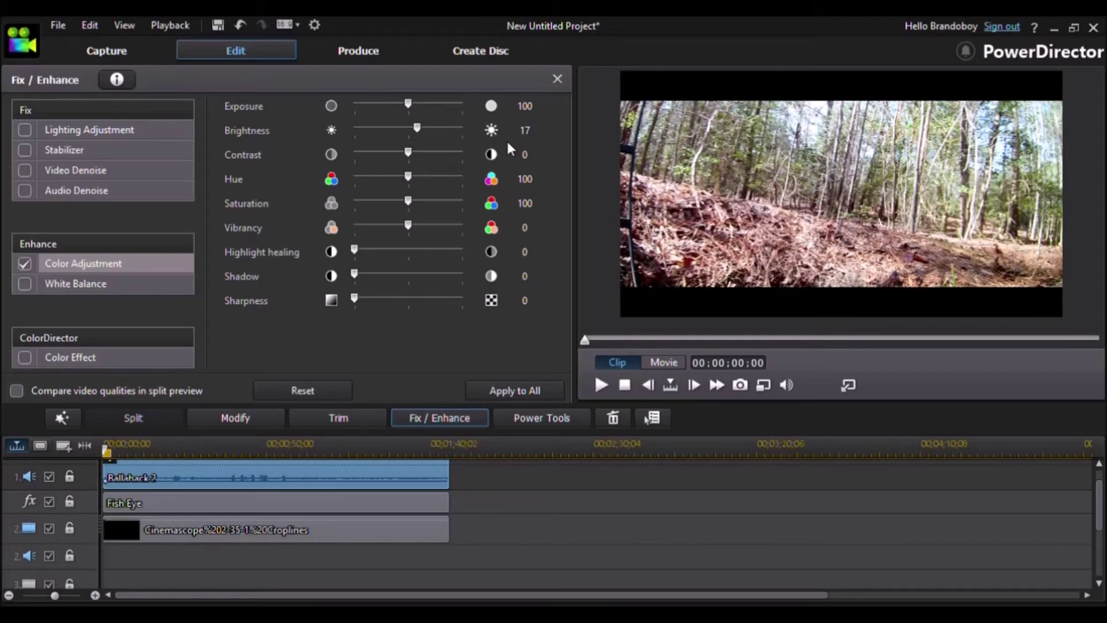
drag(409, 152, 509, 158)
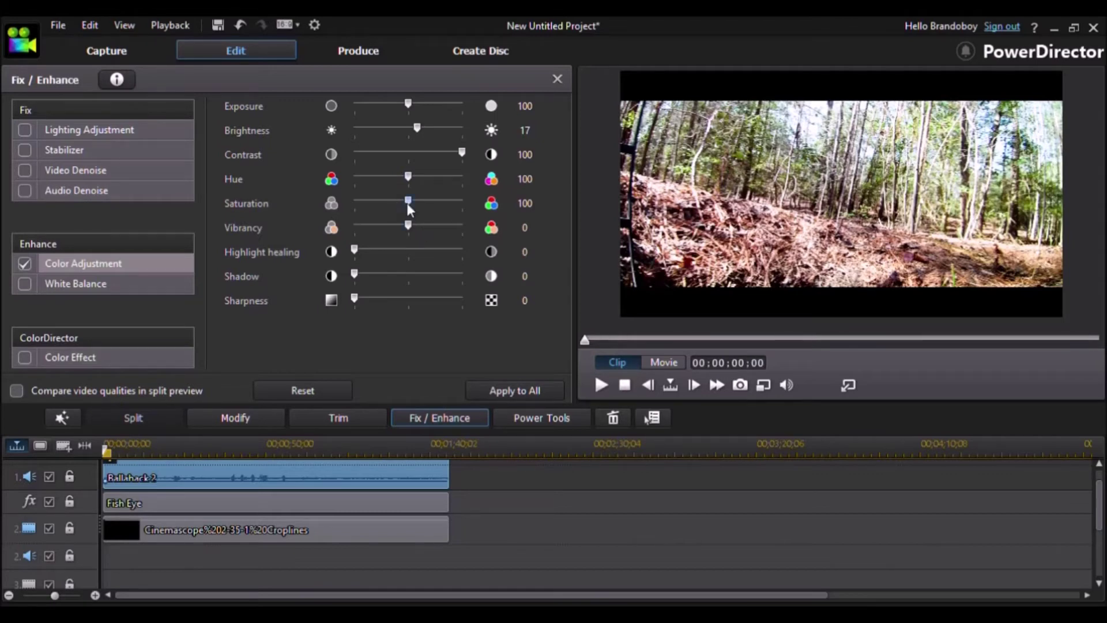
drag(410, 203, 427, 202)
click(546, 208)
Step: Set Vibrancy to 36, then fine-tune Brightness to 3 and Saturation to 133
click(525, 227)
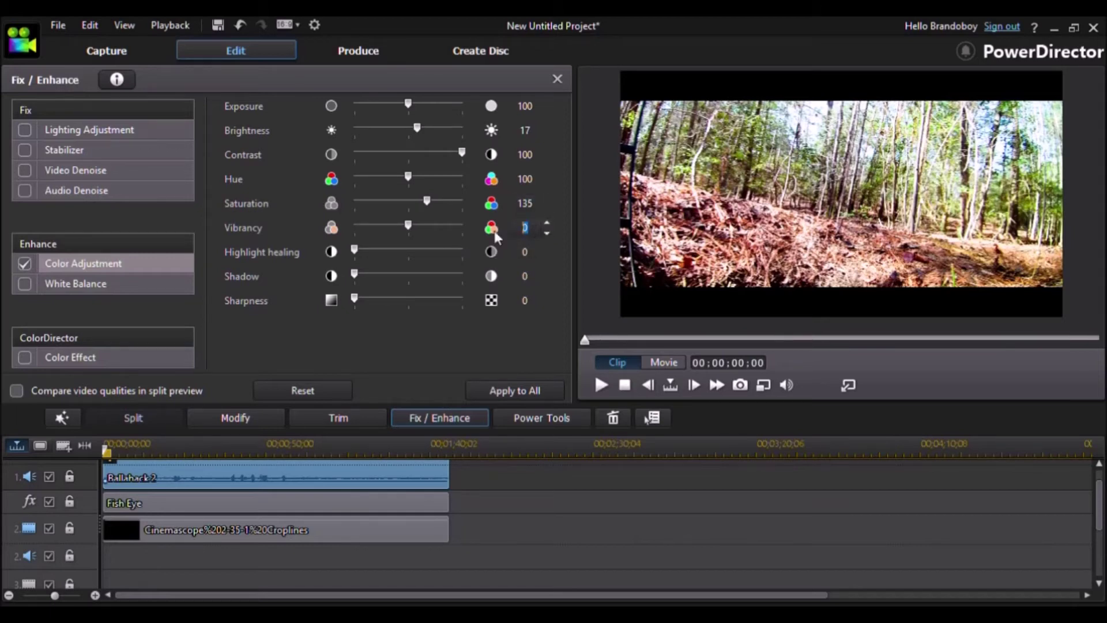
text(17)
key(BackSpace)
key(BackSpace)
text(36)
key(Return)
drag(417, 132, 415, 133)
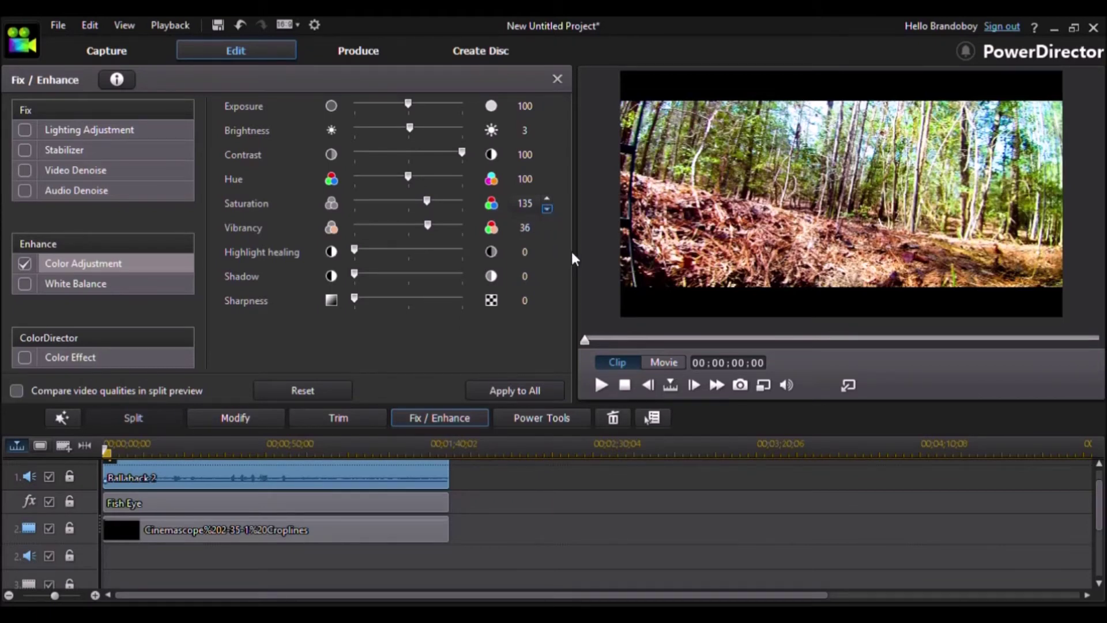
key(Down)
key(Down)
Step: Preview the clip at 00:00:36:06, 00:00:26:21 and 00:01:07:21, then close Fix / Enhance
scroll(231, 502, up, 2)
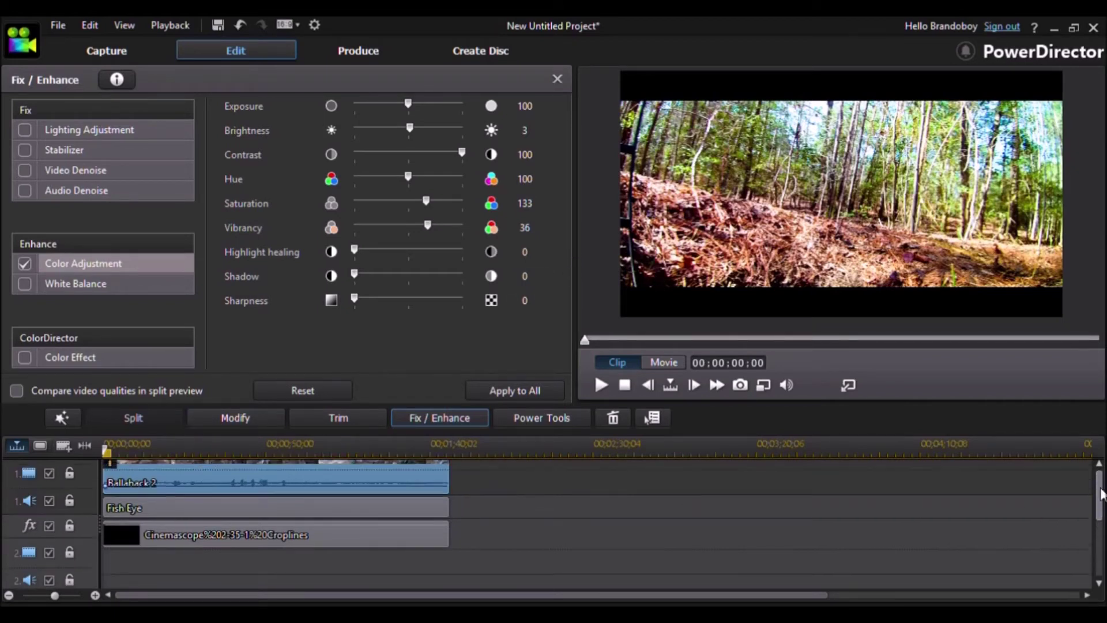
click(222, 448)
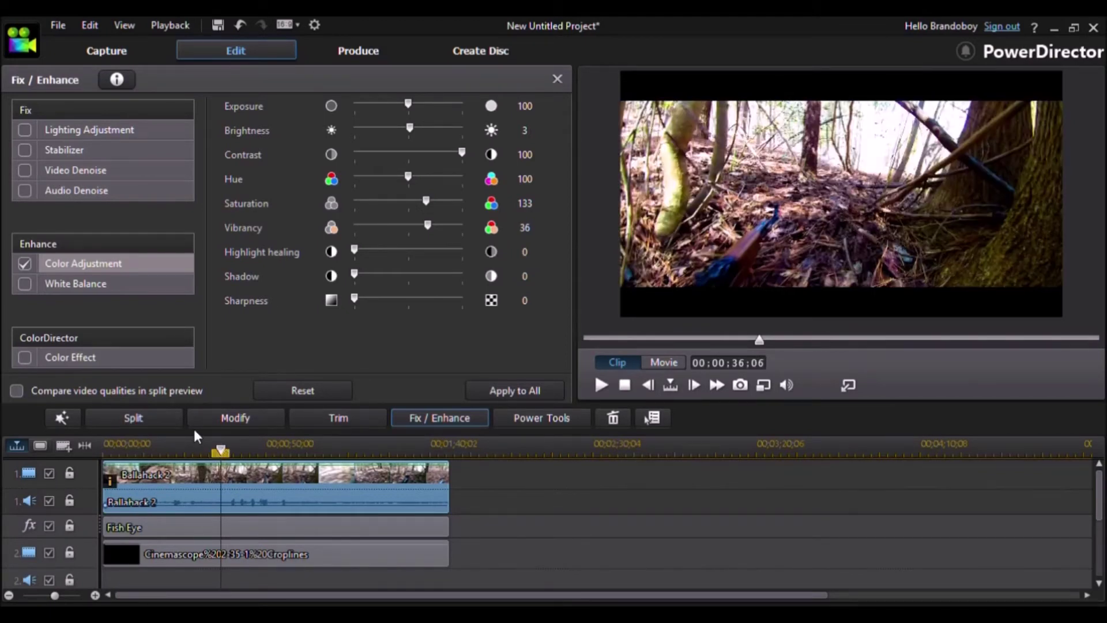
drag(221, 449, 190, 449)
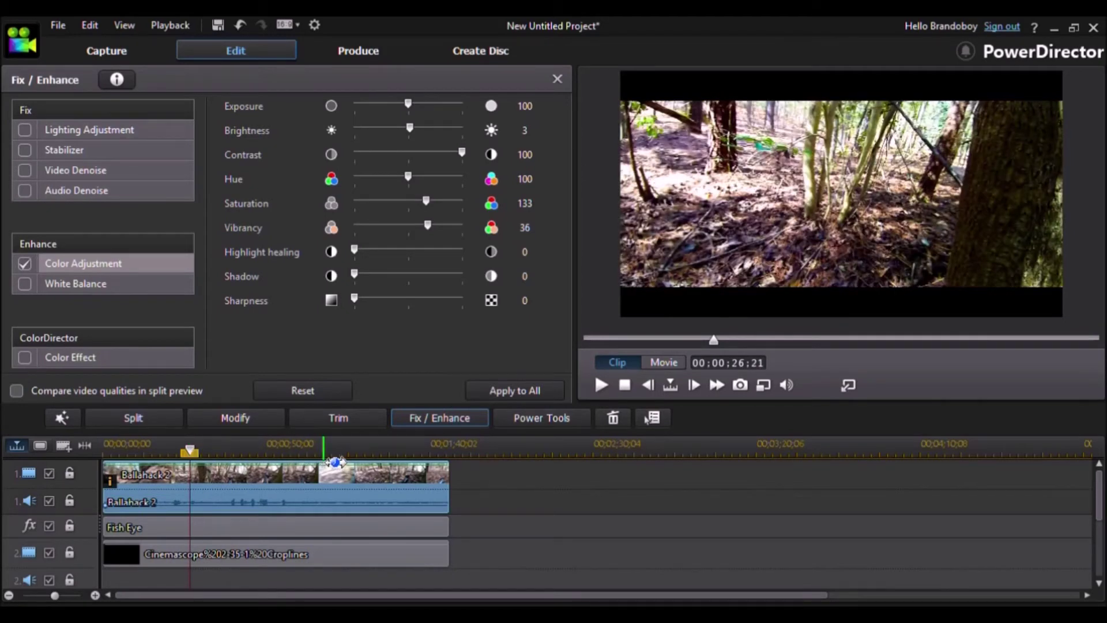
click(324, 450)
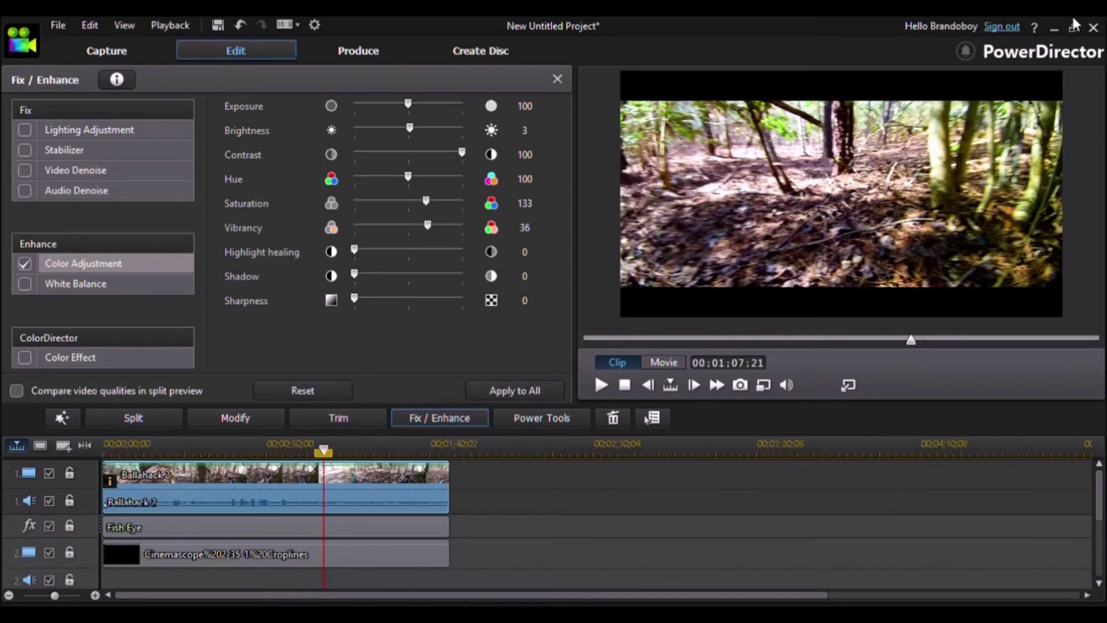
click(557, 80)
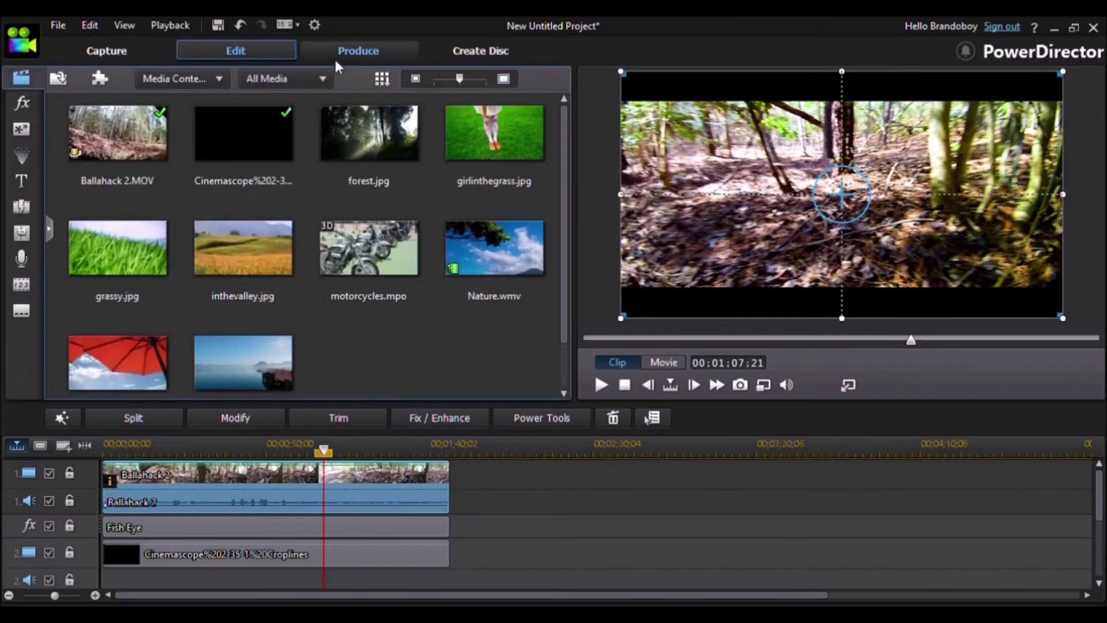
Step: Switch to the Produce stage to export the finished video
click(338, 51)
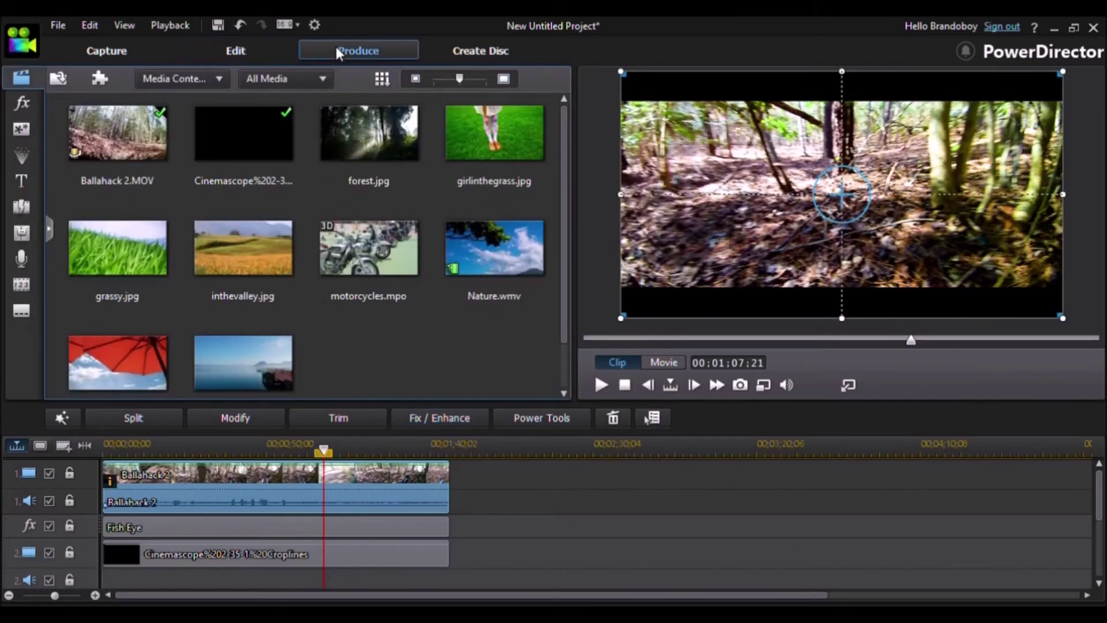